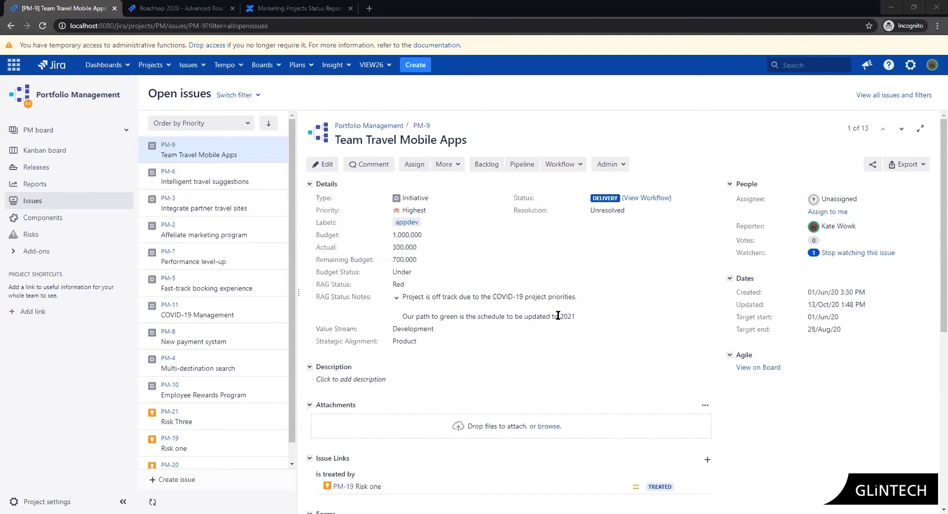
# - Start a new issue titled 'New Initiative' with target dates 30/Oct/20 to 29/Oct/21
pyautogui.click(416, 65)
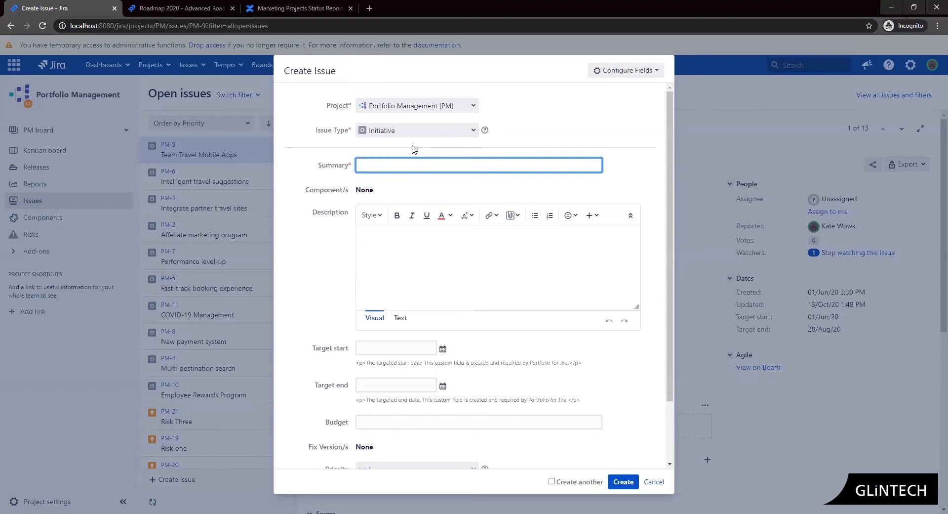
pyautogui.write('New ')
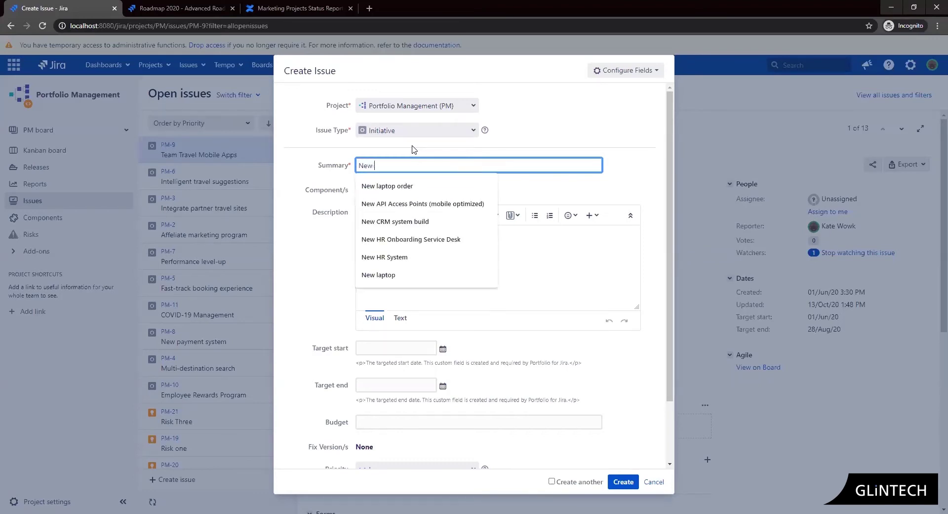
pyautogui.write('Initiative')
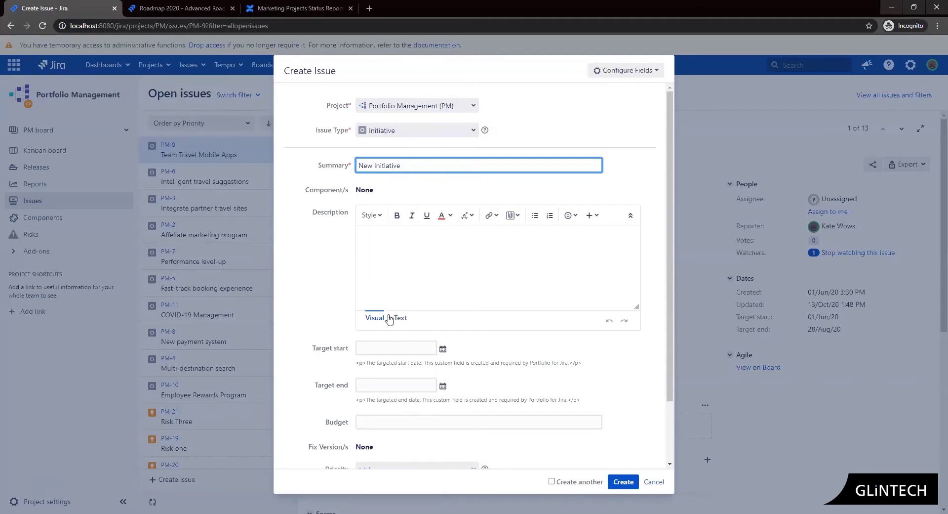
pyautogui.click(444, 352)
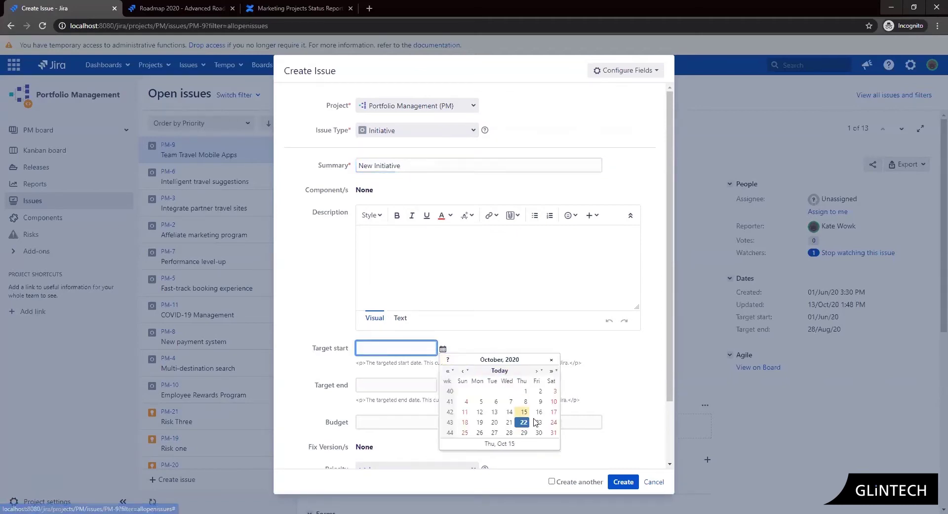
pyautogui.click(539, 432)
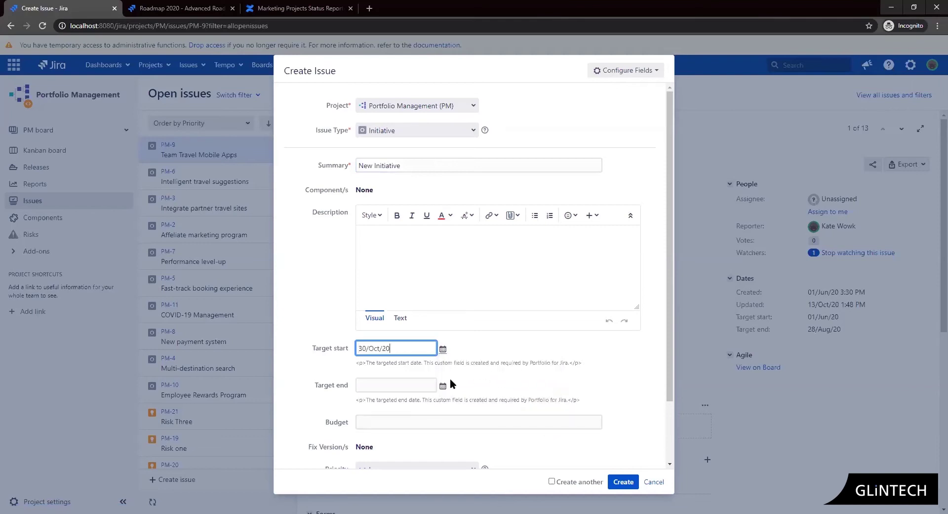
pyautogui.click(443, 390)
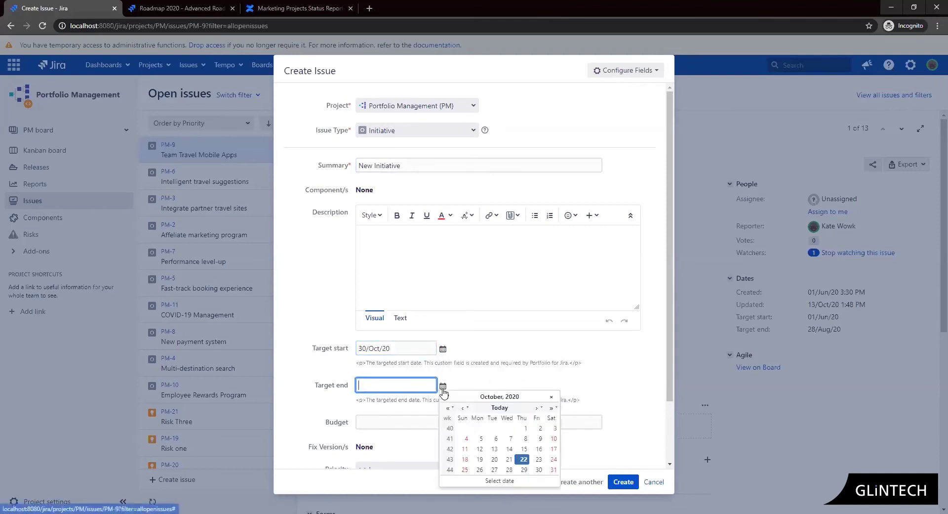
pyautogui.click(552, 410)
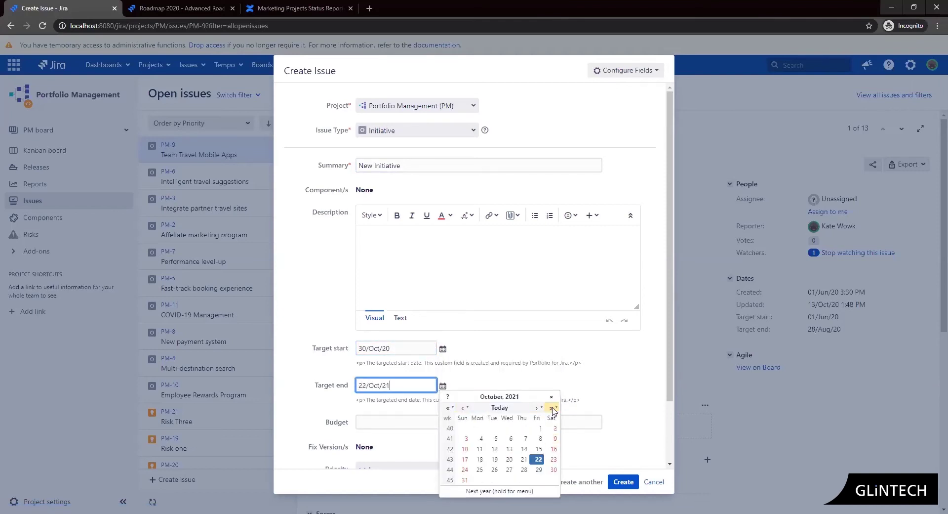
pyautogui.click(542, 470)
# - Enter a 500000 budget, choose Marketing value stream and Brand alignment, and create the initiative
pyautogui.click(420, 424)
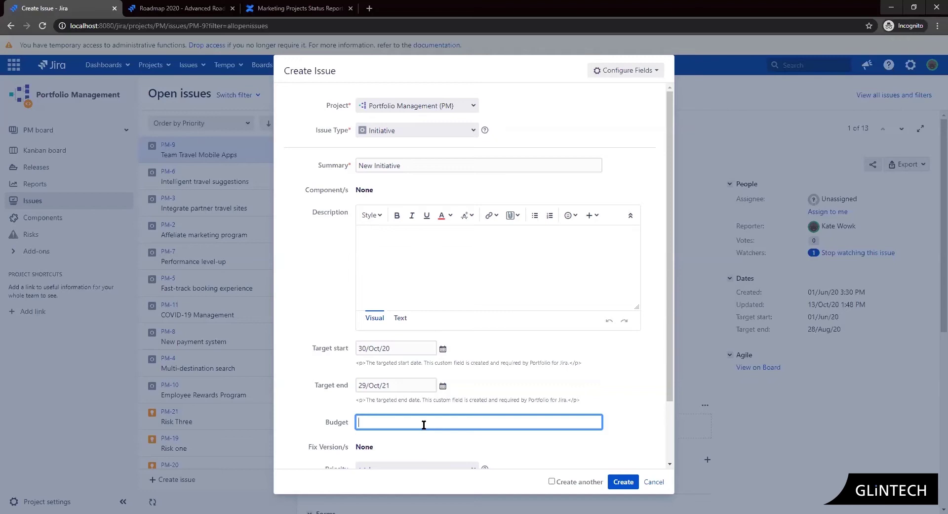
pyautogui.write('500000')
pyautogui.scroll(-3, 423, 424)
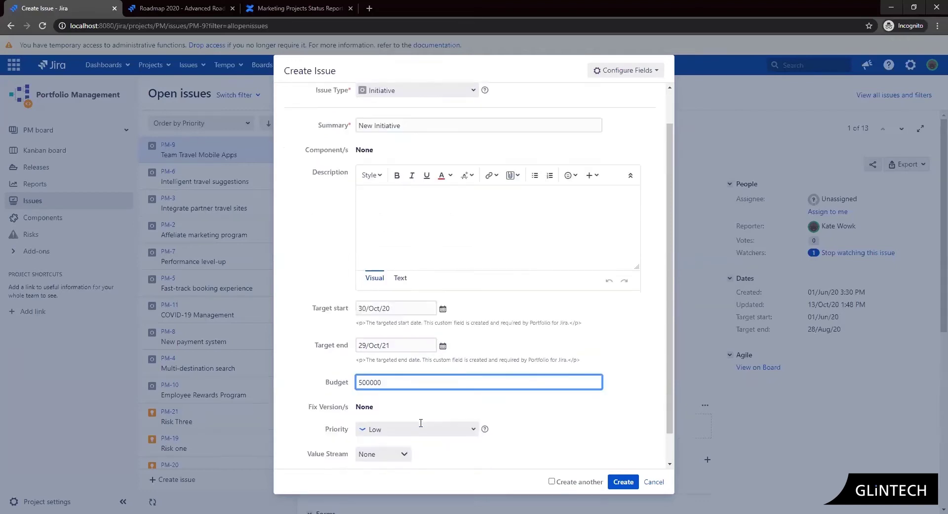
pyautogui.click(403, 421)
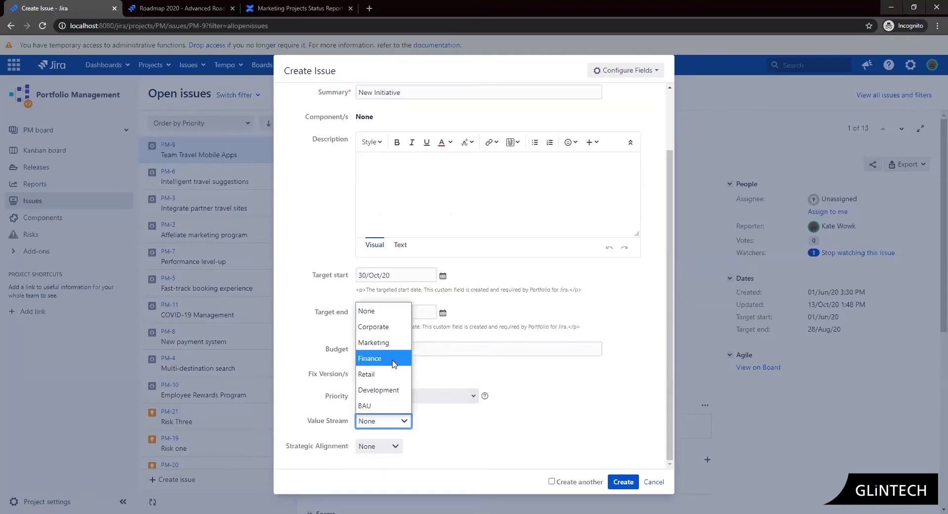
pyautogui.click(386, 342)
pyautogui.click(387, 450)
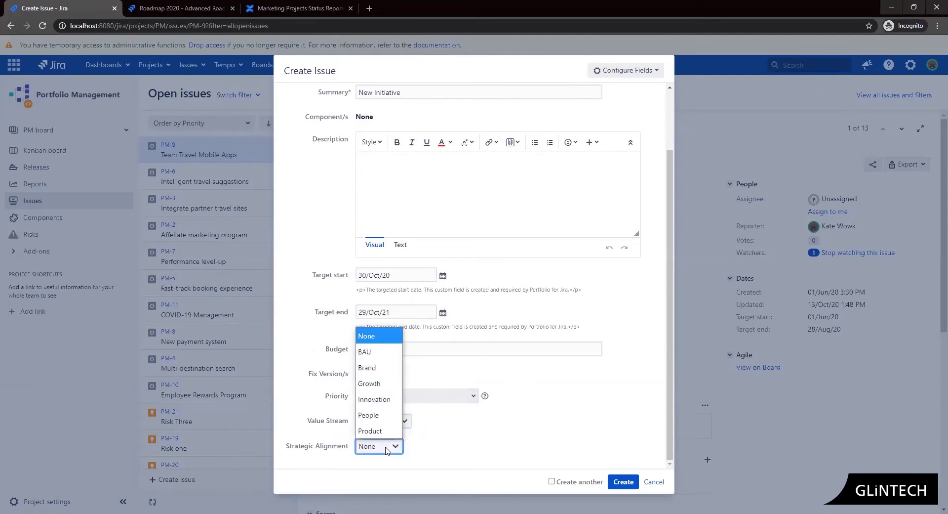
pyautogui.click(386, 375)
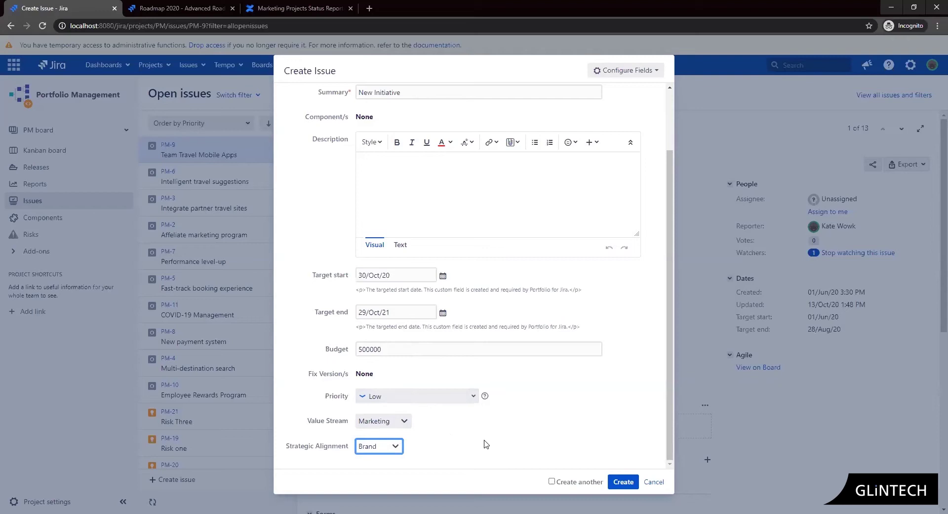
pyautogui.click(621, 482)
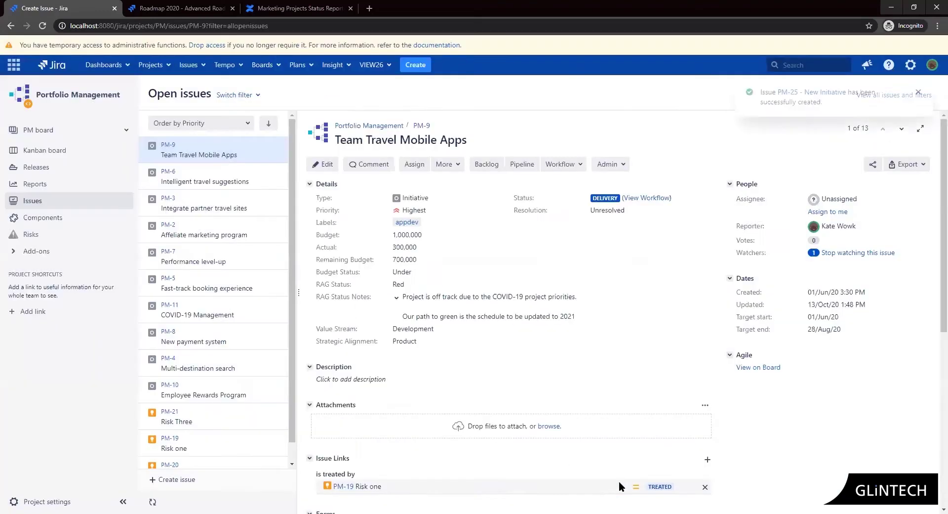
# - Open PM-25 from the success notice and move it from Backlog to Pipeline
pyautogui.click(829, 93)
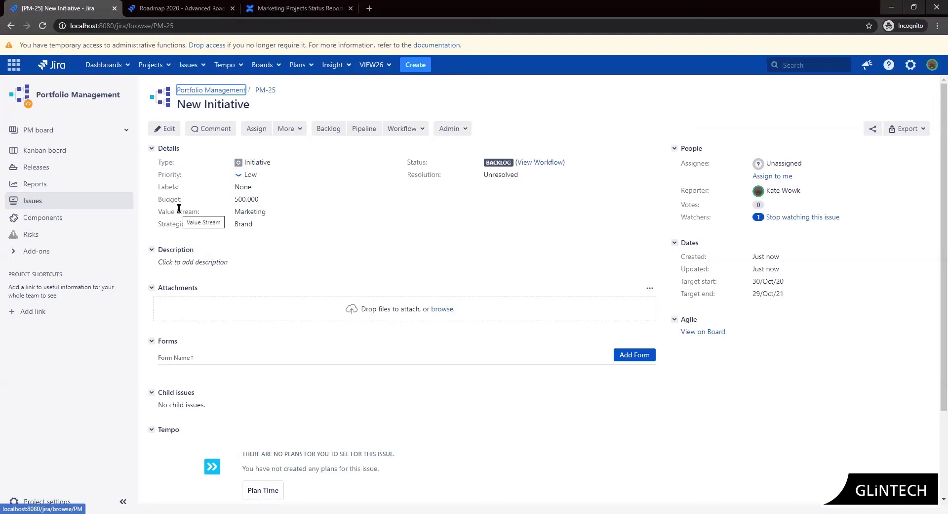
pyautogui.click(366, 129)
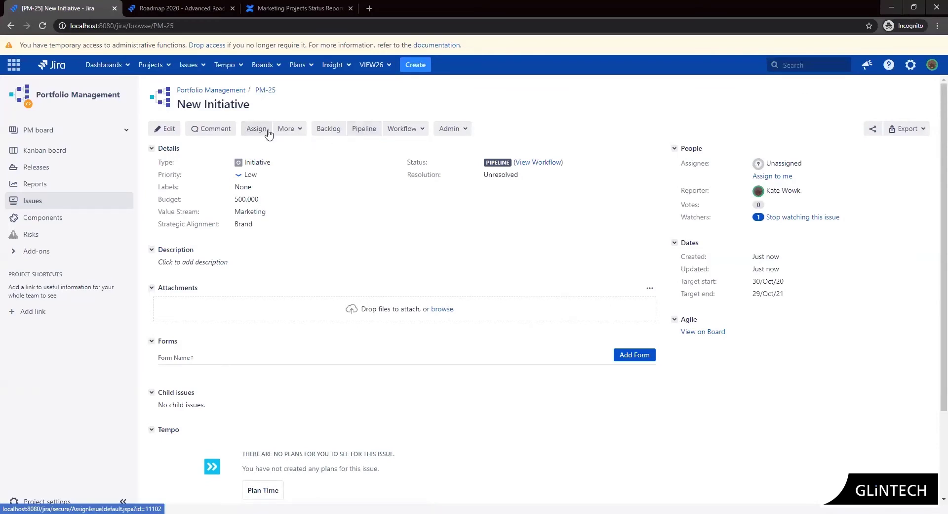
# - Edit PM-25 to set its Actual field to 250000 and save
pyautogui.click(167, 129)
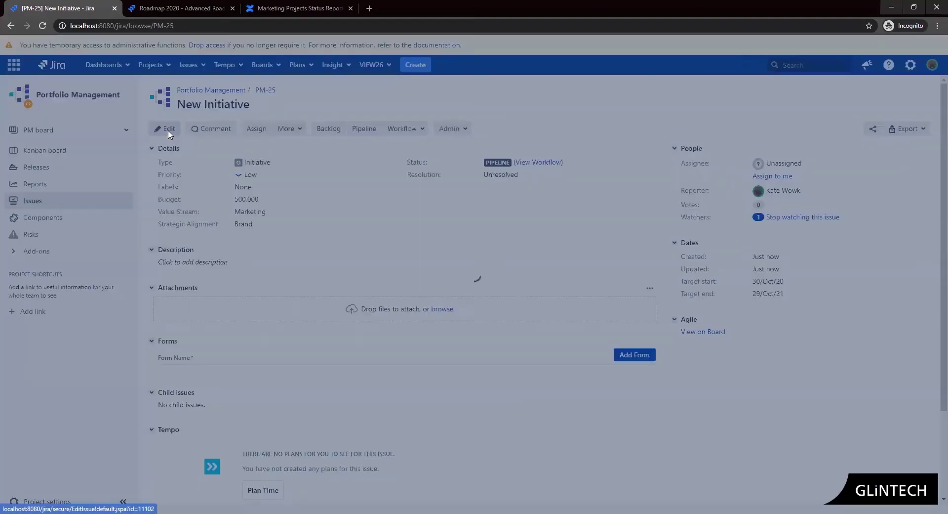
pyautogui.scroll(-3, 345, 235)
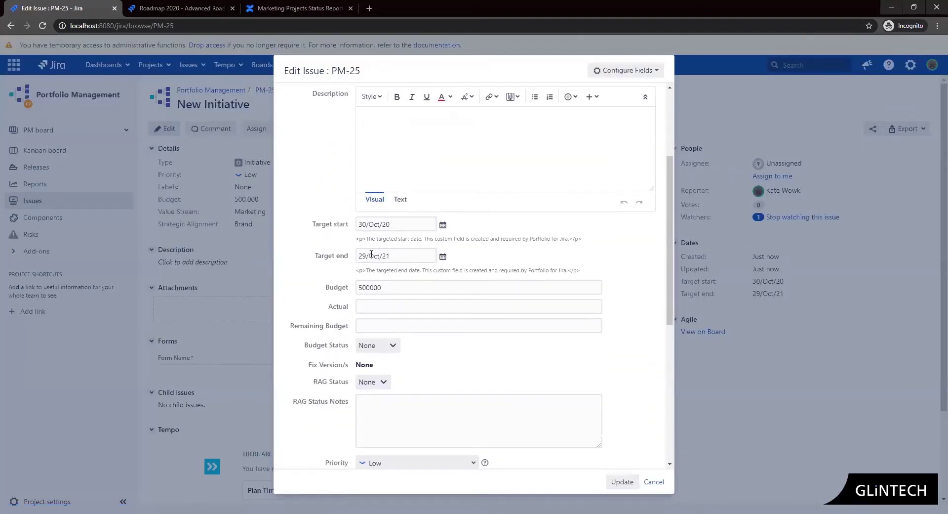
pyautogui.click(380, 304)
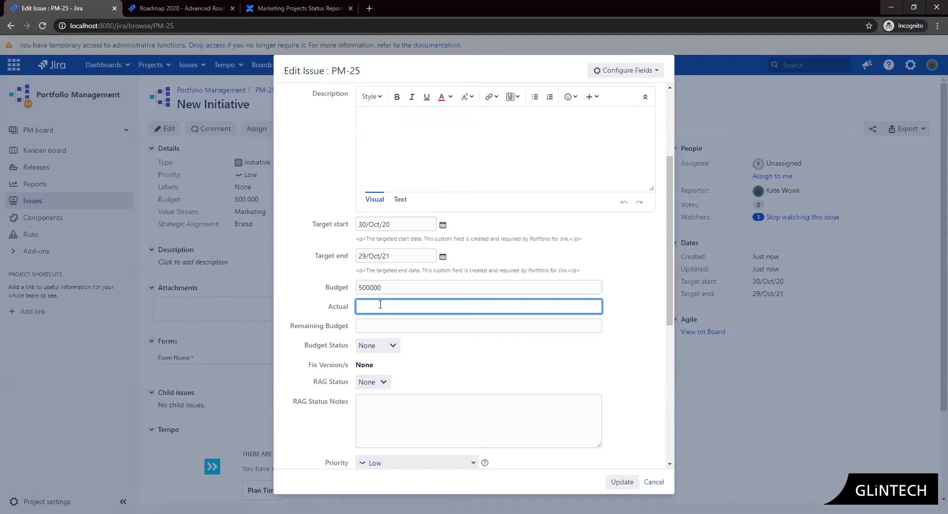
pyautogui.write('250000')
pyautogui.click(619, 484)
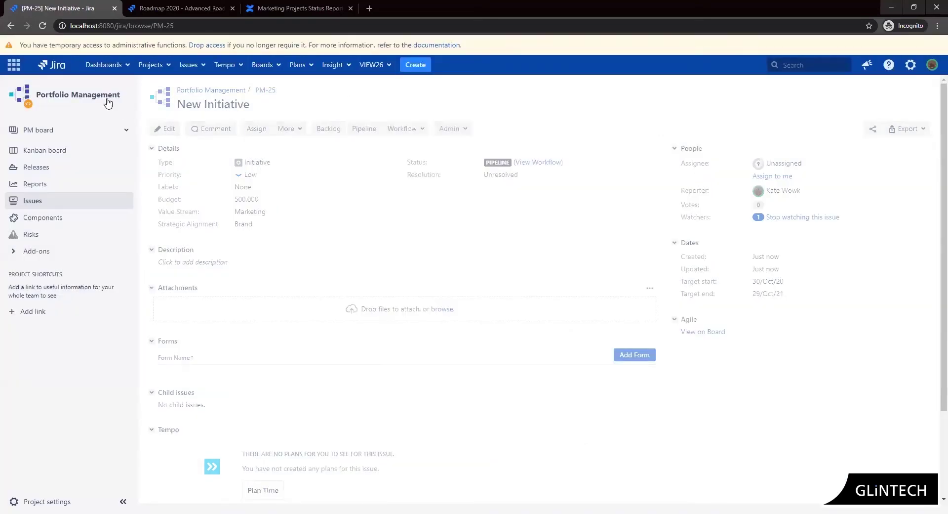
# - Reload PM-25 so Remaining Budget 250,000 and Budget Status Under are calculated
pyautogui.click(41, 27)
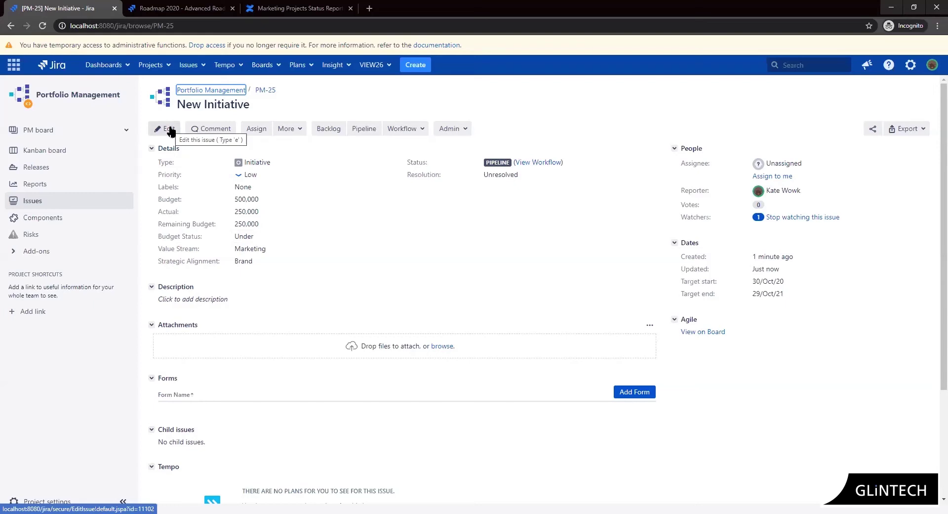
# - Reopen PM-25's Edit Issue dialog, review the visible fields, and scroll to RAG Status
pyautogui.click(170, 129)
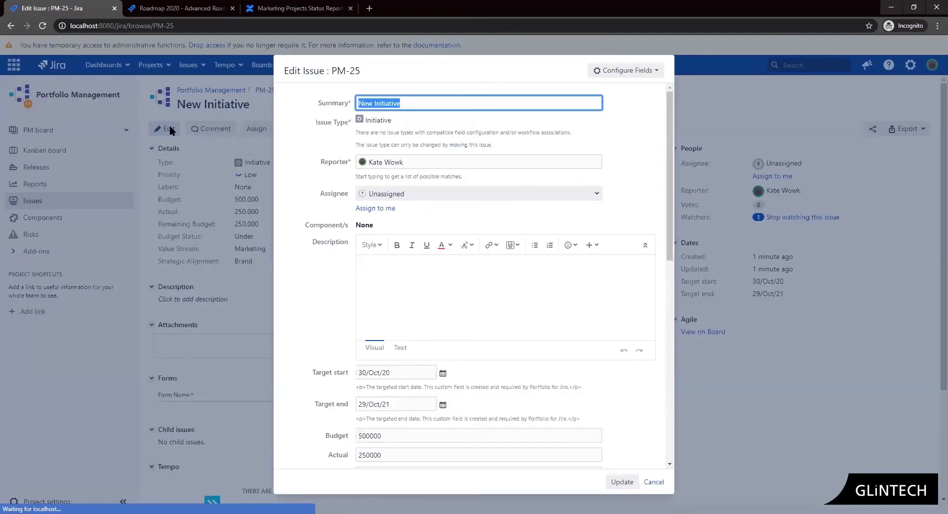
pyautogui.click(623, 70)
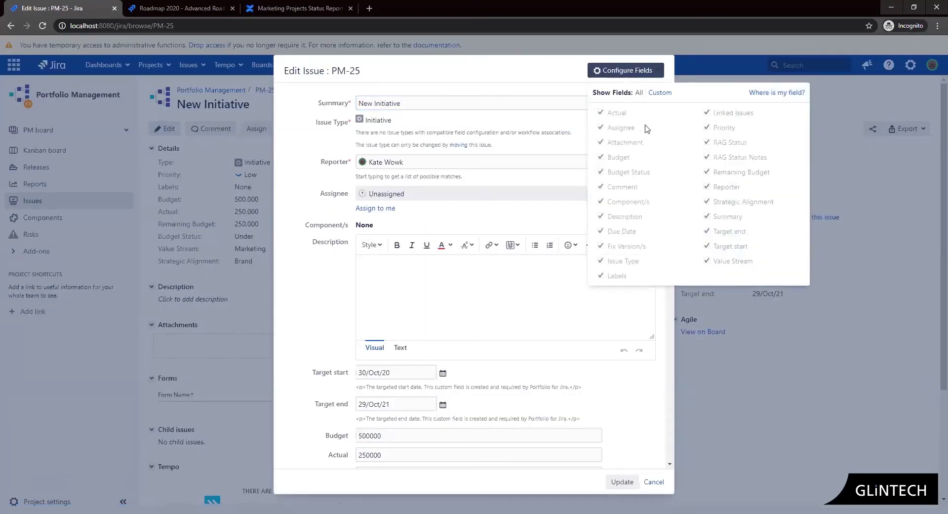
pyautogui.click(324, 324)
pyautogui.scroll(-1, 324, 325)
pyautogui.scroll(-8, 324, 325)
pyautogui.scroll(3, 345, 296)
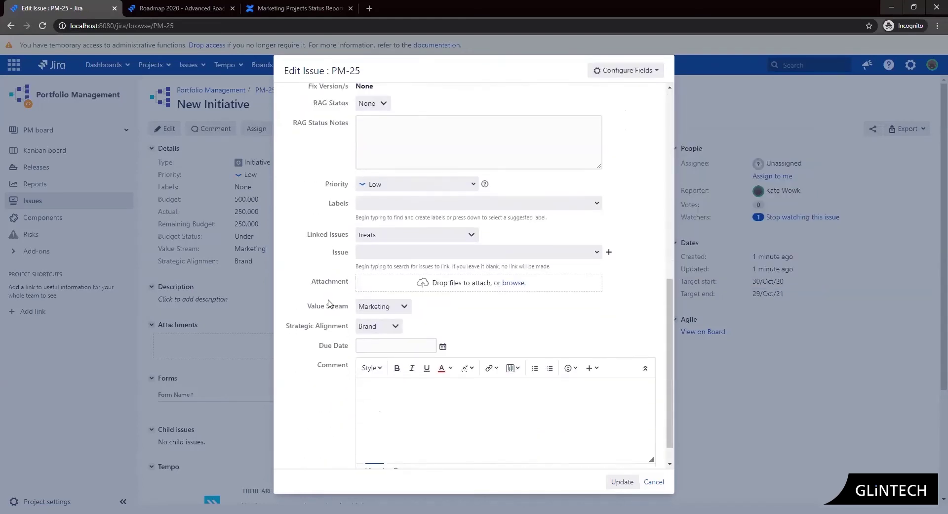
# - Set RAG Status to Red with notes: behind schedule, path to green is adding more resources
pyautogui.click(378, 226)
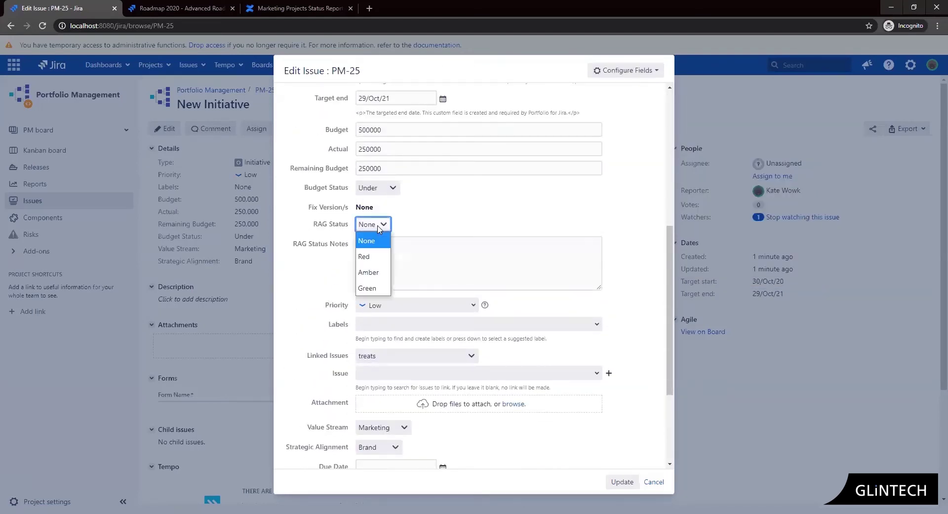
pyautogui.click(378, 257)
pyautogui.click(415, 249)
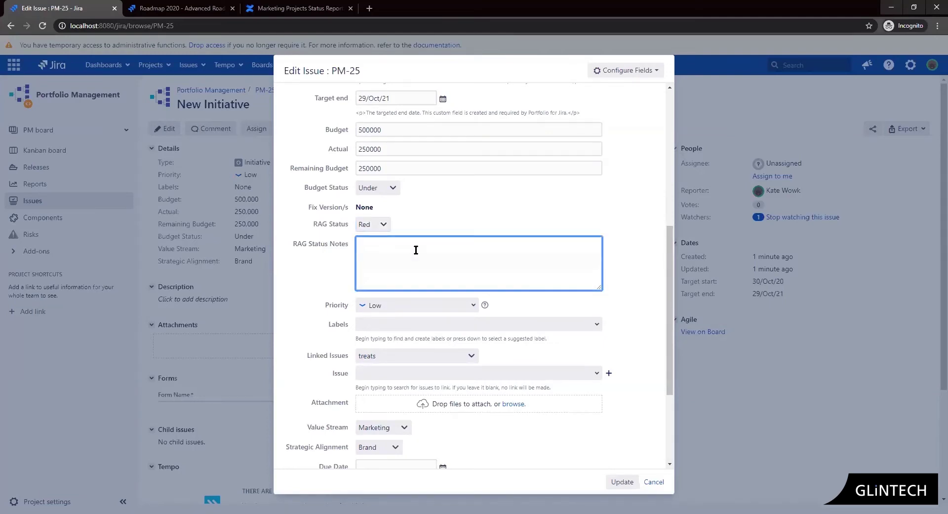
pyautogui.write('We arecurrent')
pyautogui.press('BackSpace')
pyautogui.press('BackSpace')
pyautogui.press('BackSpace')
pyautogui.press('BackSpace')
pyautogui.press('BackSpace')
pyautogui.press('BackSpace')
pyautogui.write('currently behind schedule')
pyautogui.press('Return')
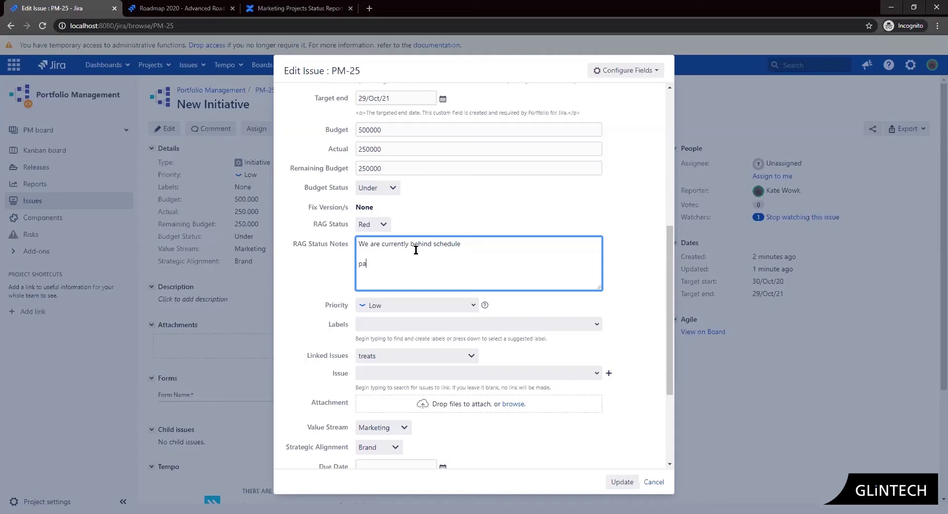
pyautogui.write('th to green is to add more resources')
# - Submit the Edit Issue dialog to store PM-25's Red RAG status and notes
pyautogui.click(624, 482)
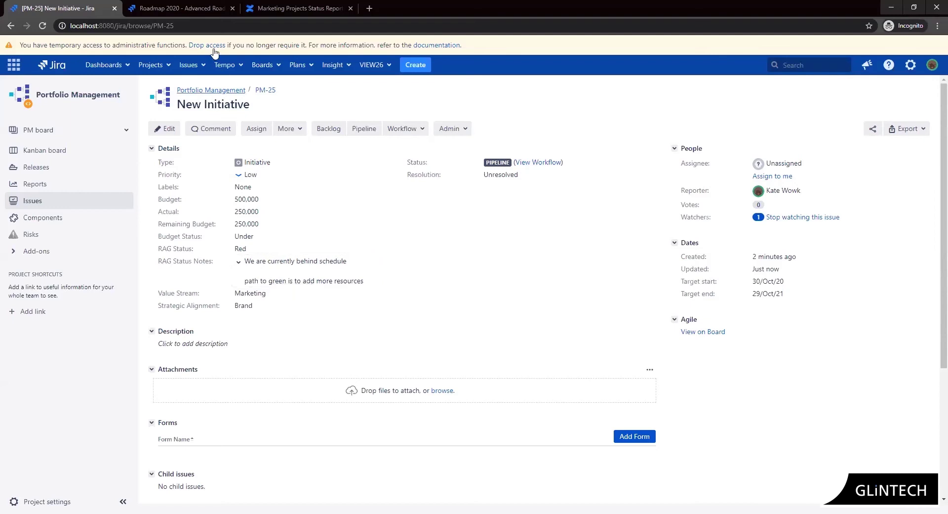
# - Switch to the Roadmap 2020 - Advanced Roadmaps browser tab
pyautogui.click(185, 10)
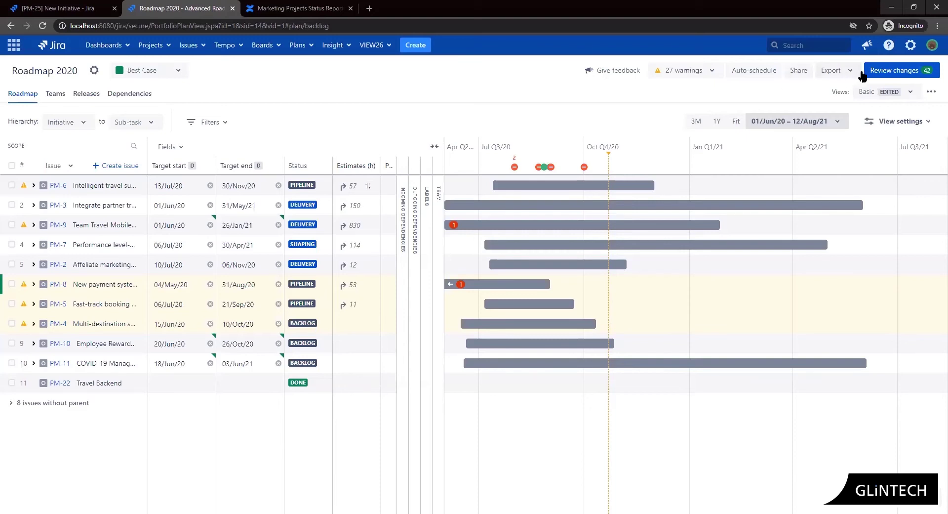
# - Switch Roadmap 2020 to the RAG Status view and collapse the field columns
pyautogui.click(916, 96)
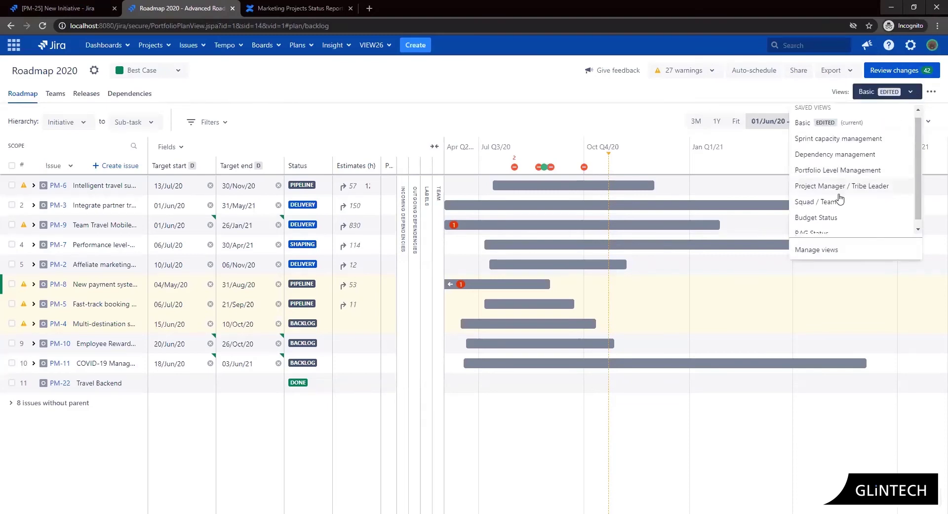
pyautogui.click(822, 225)
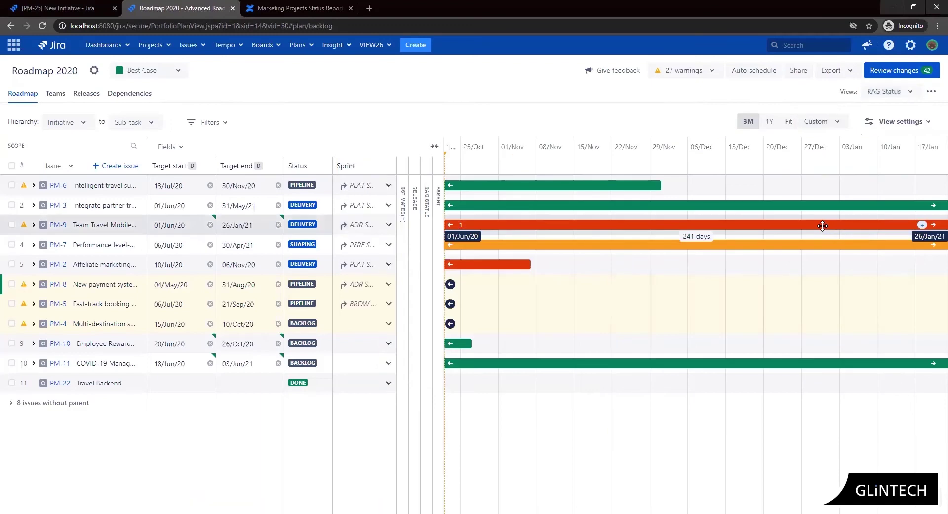
pyautogui.click(434, 147)
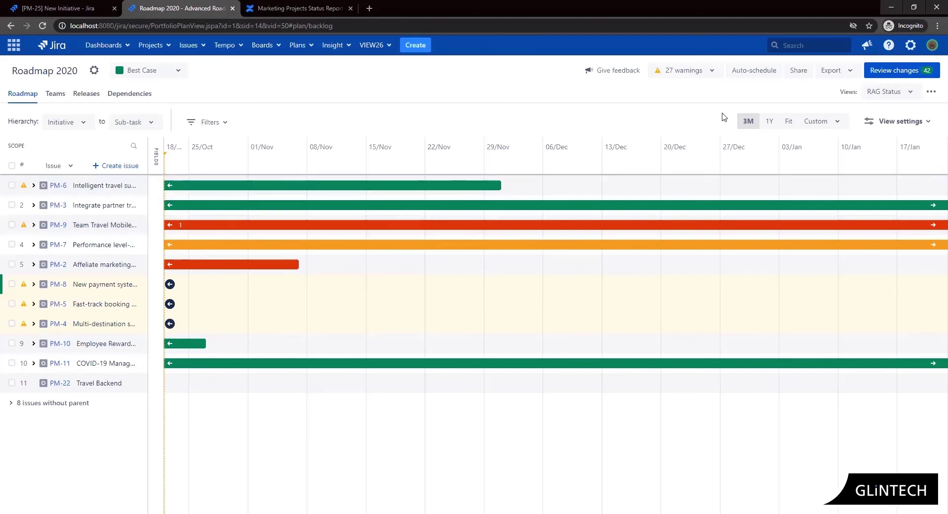
# - Switch Roadmap 2020 to the Budget Status view and collapse the field columns
pyautogui.click(891, 94)
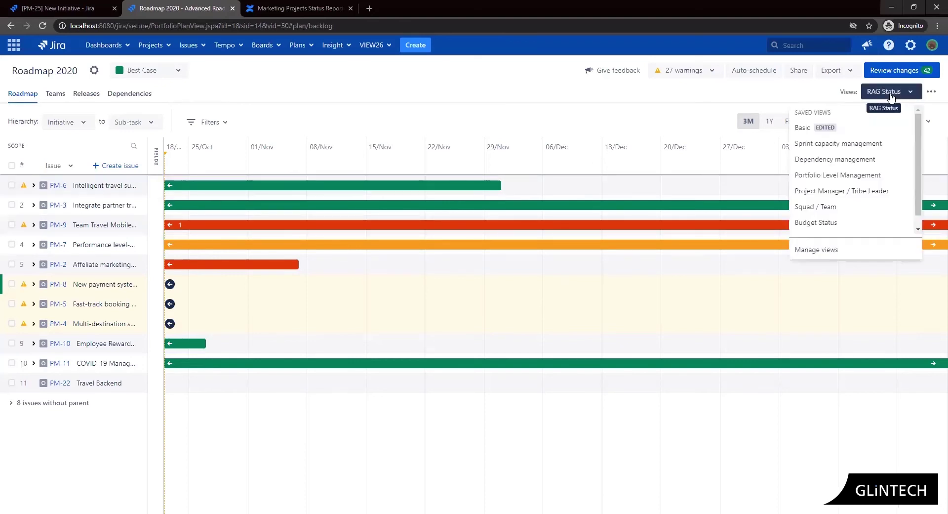
pyautogui.click(838, 222)
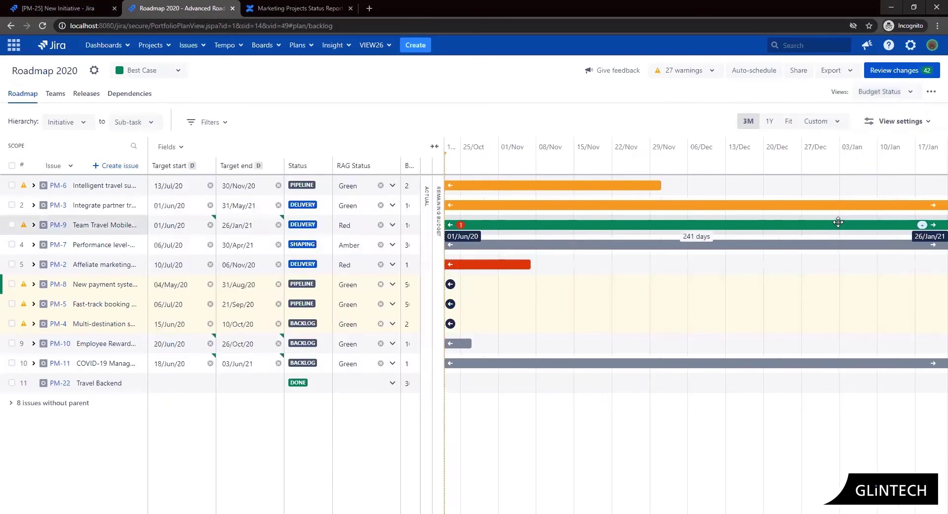
pyautogui.click(438, 148)
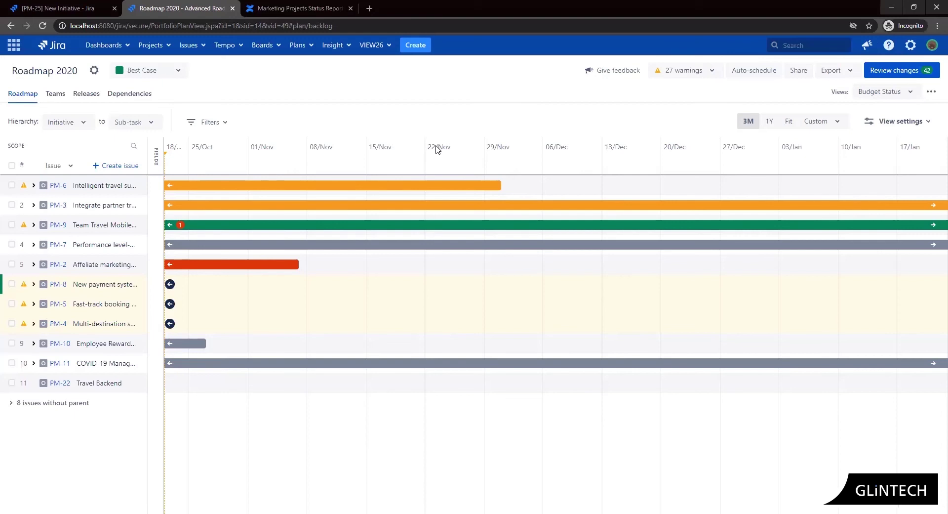
# - In Confluence, go to the Strategic Status Reporting page from the page tree
pyautogui.click(303, 10)
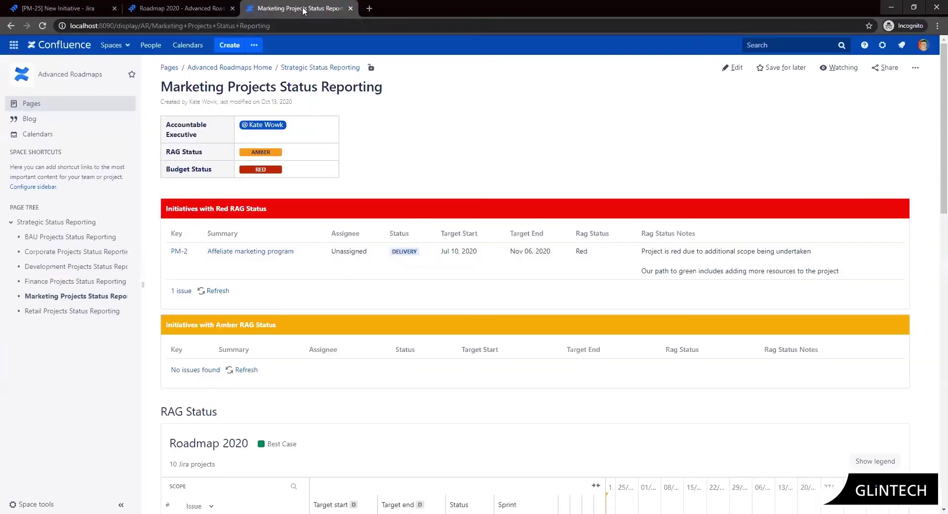
pyautogui.click(52, 221)
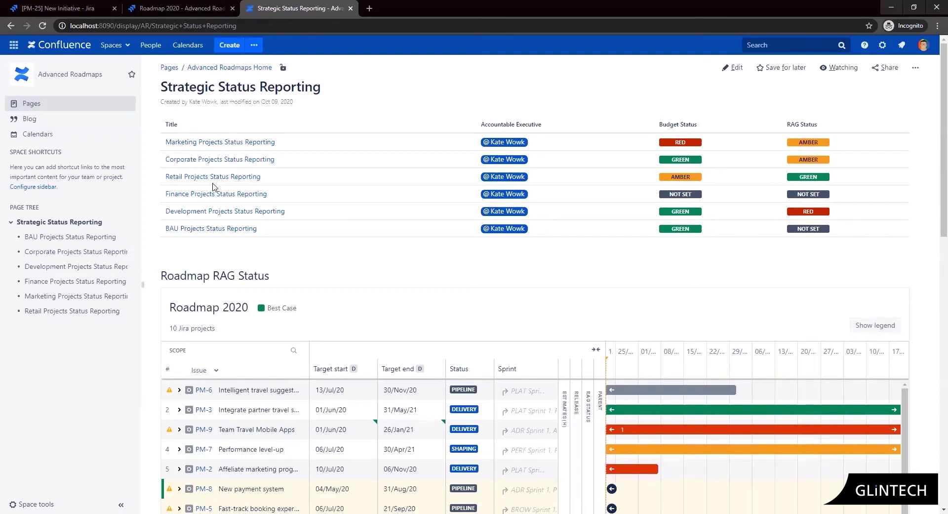
pyautogui.moveTo(234, 185)
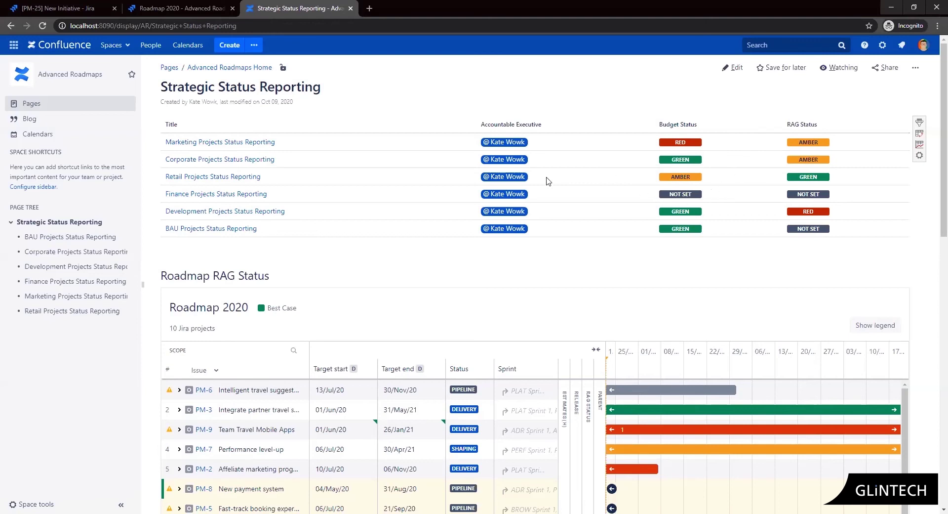
# - Review the six reports' Budget and RAG statuses and the embedded Roadmap 2020 showing PM-25
pyautogui.scroll(-3, 463, 251)
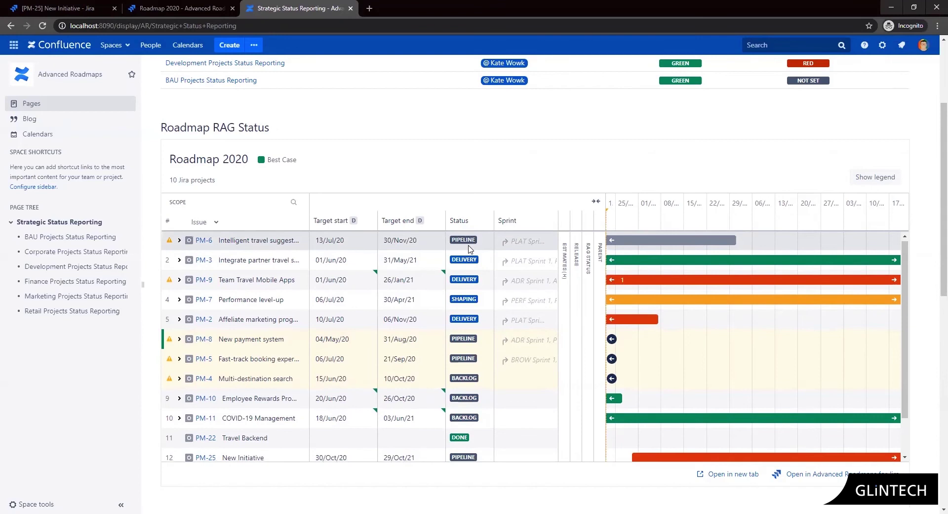
pyautogui.scroll(-3, 553, 265)
pyautogui.scroll(-10, 548, 267)
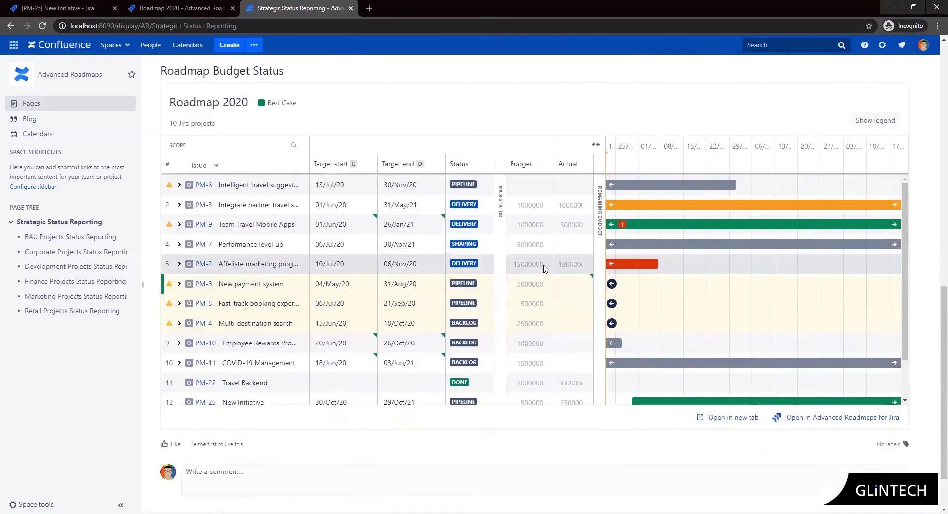
pyautogui.scroll(3, 541, 267)
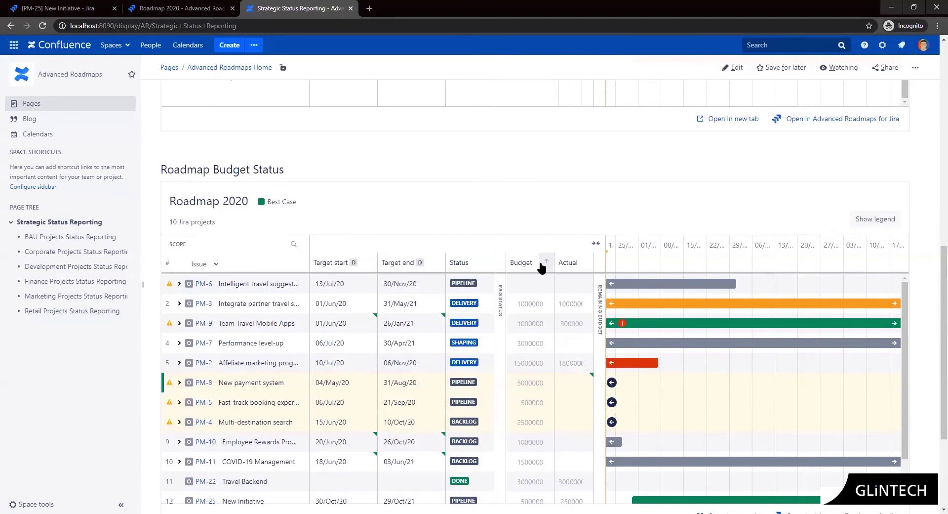
pyautogui.scroll(6, 541, 266)
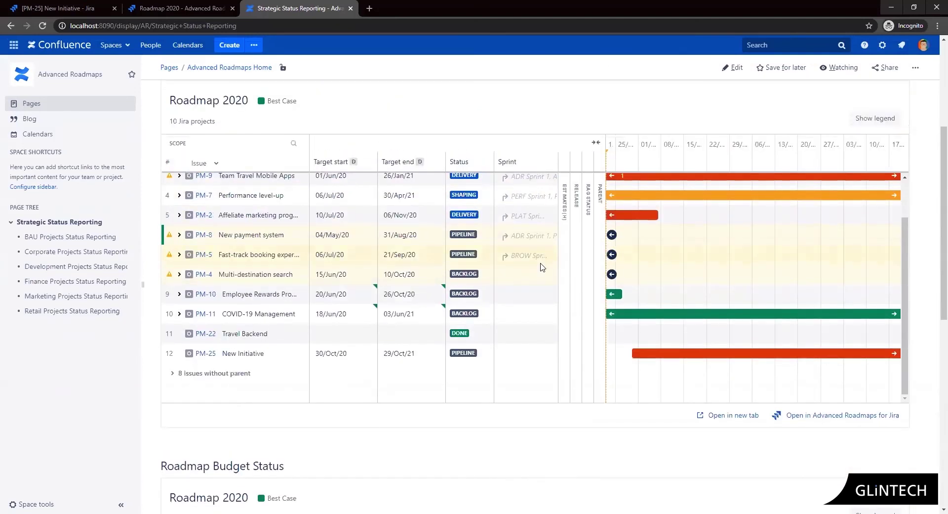
pyautogui.scroll(2, 542, 267)
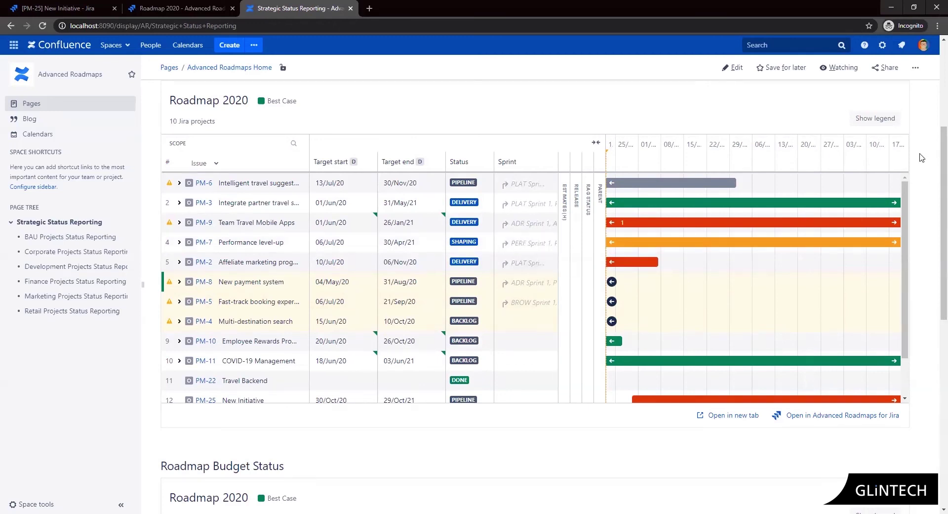
pyautogui.moveTo(933, 161); pyautogui.dragTo(933, 57)
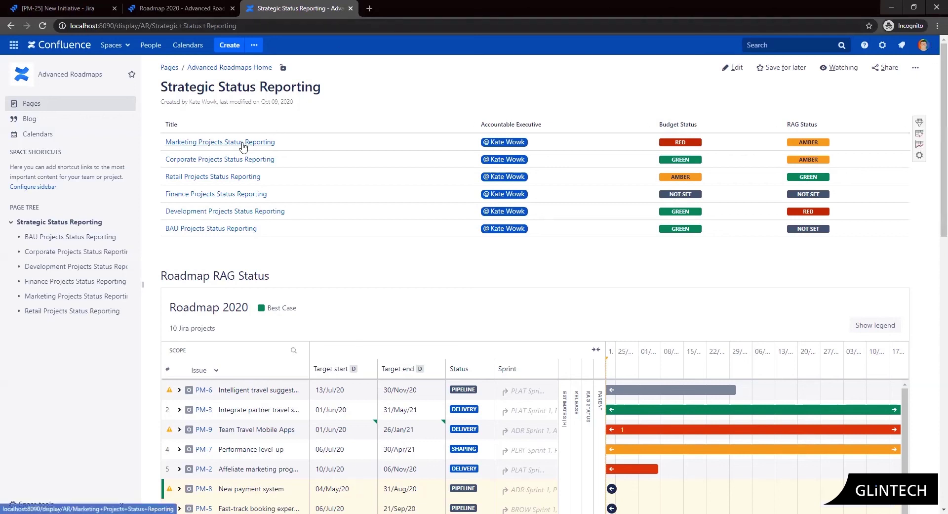
# - Follow the status-table link to Marketing Projects Status Reporting, listing PM-25 and PM-2 as Red RAG initiatives
pyautogui.click(243, 143)
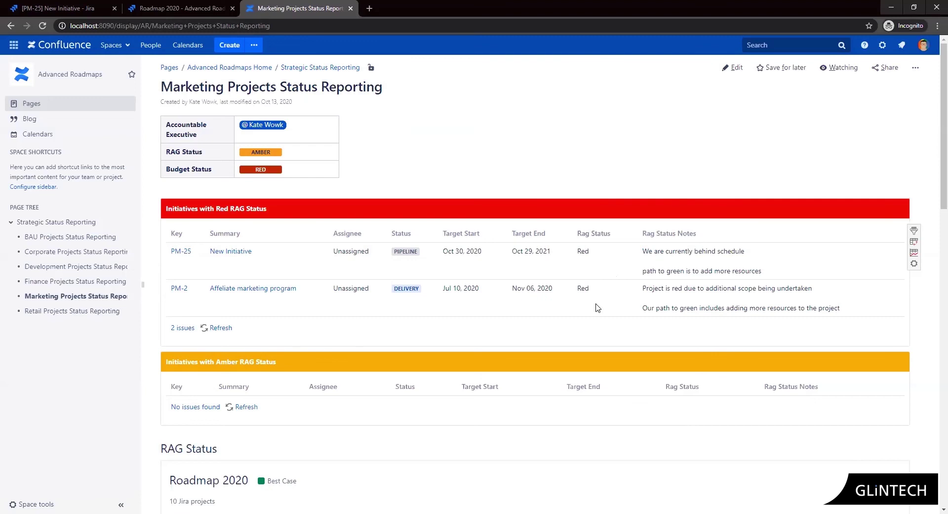
pyautogui.scroll(-6, 598, 307)
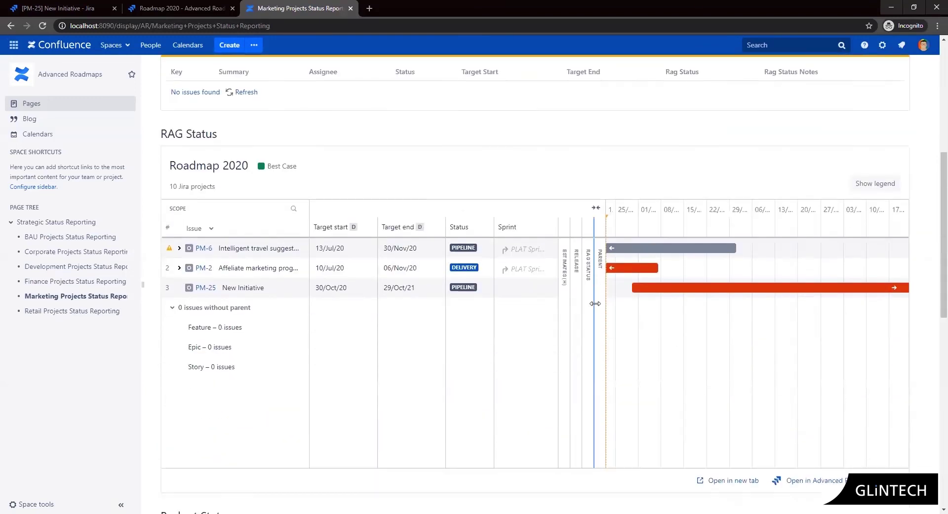
pyautogui.scroll(-8, 595, 303)
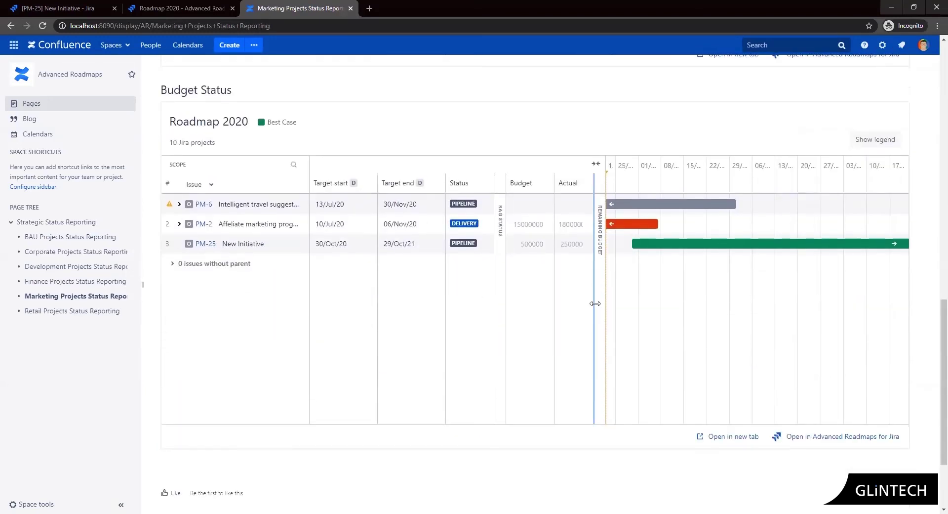
pyautogui.scroll(14, 595, 303)
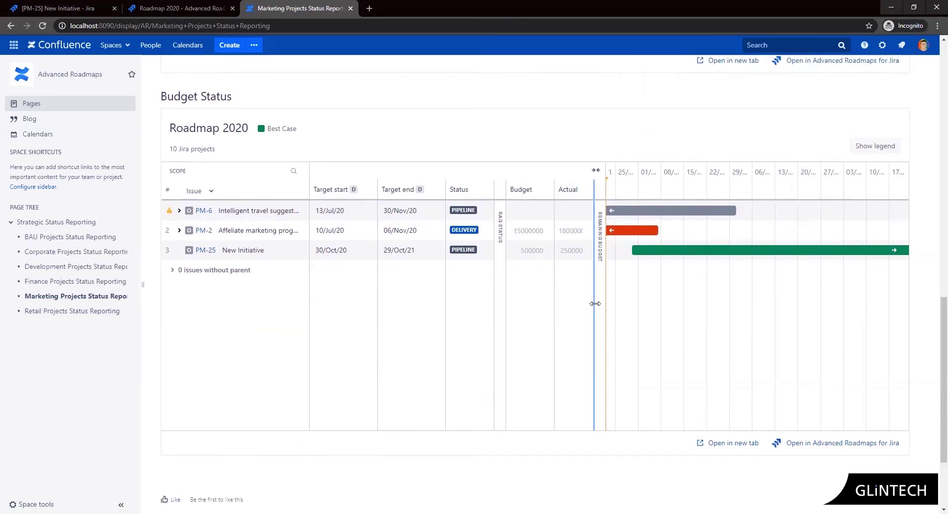